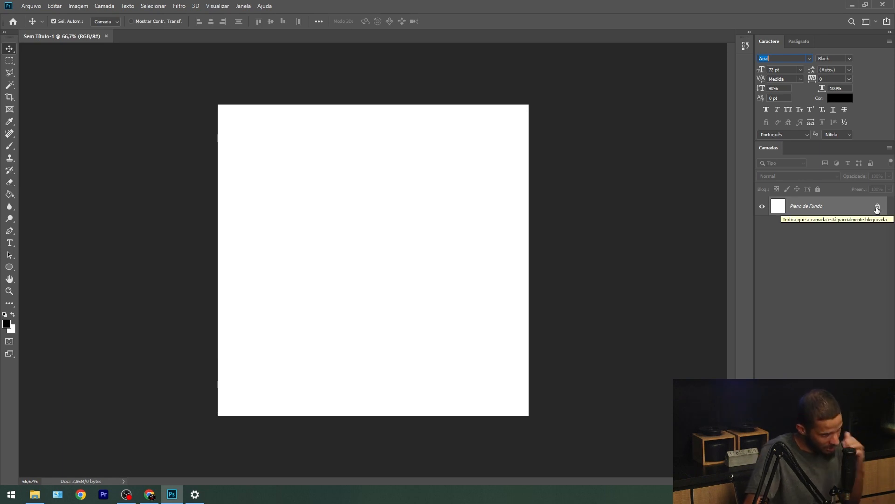
Step: Convert the locked background layer into a regular unlocked layer, keeping its layer style unchanged
double_click(877, 208)
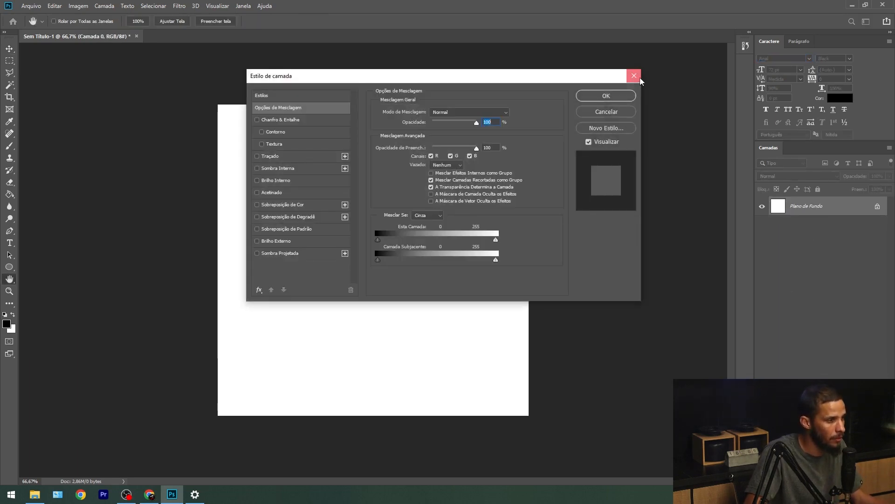
click(635, 76)
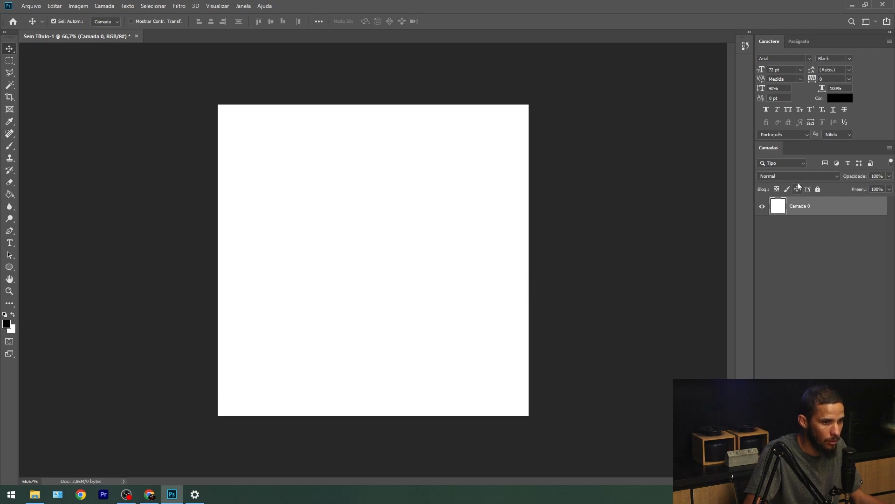
Step: Fully lock the white Camada 0 layer and release the lock again
click(818, 189)
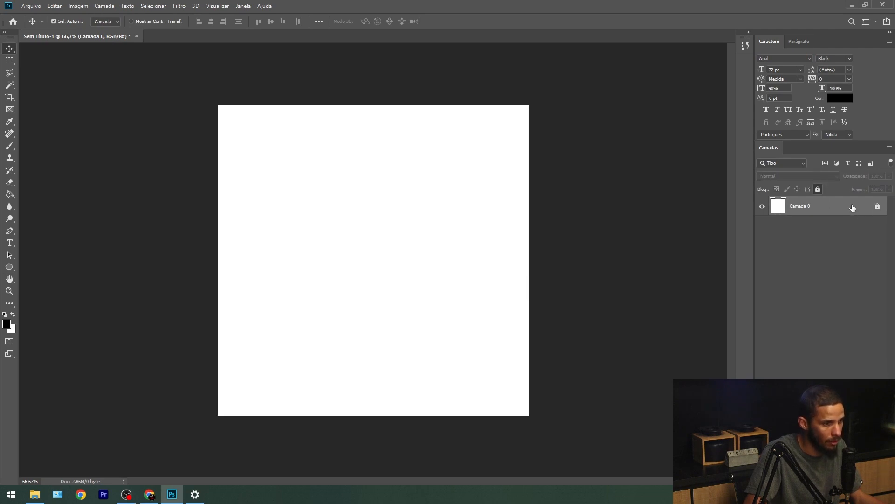
click(817, 189)
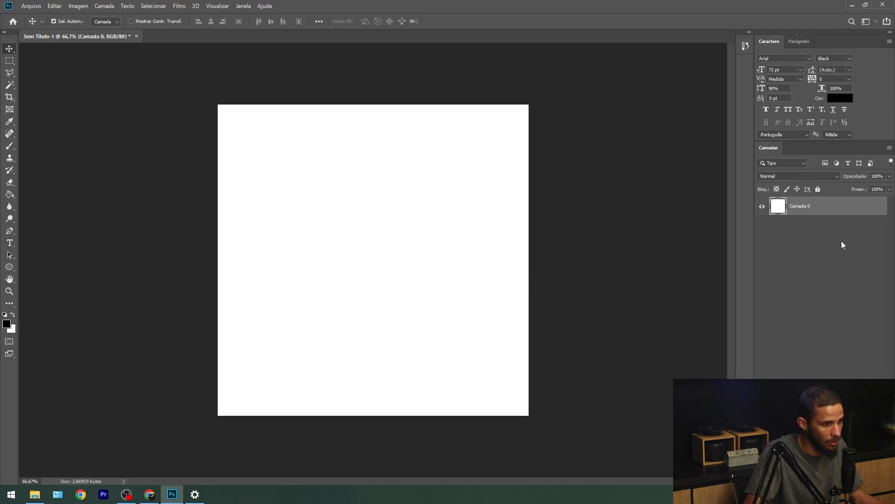
click(817, 189)
double_click(843, 208)
click(454, 188)
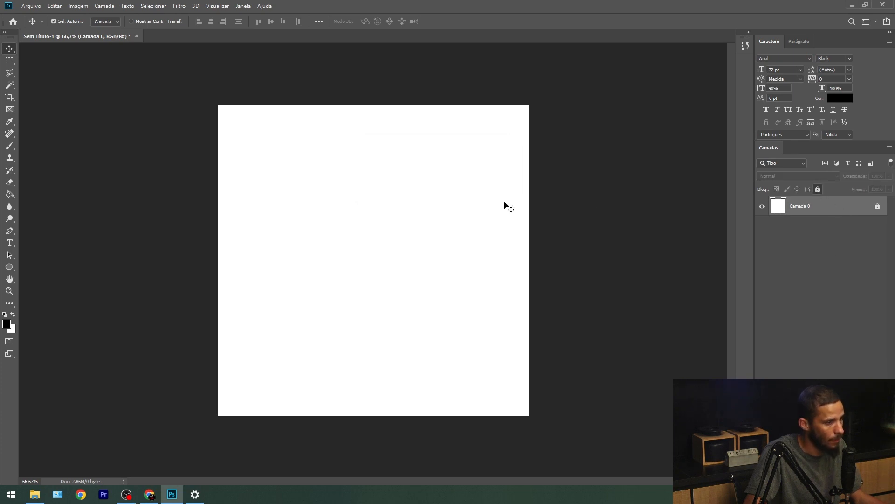
click(817, 189)
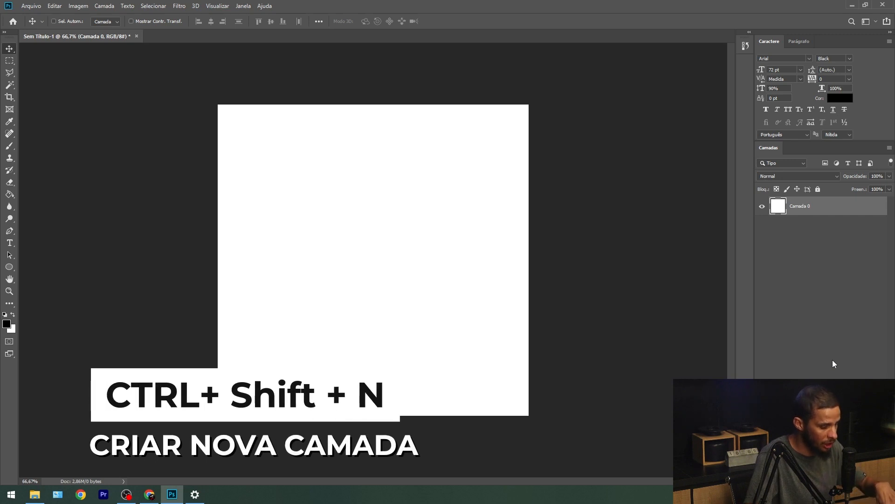
key(ctrl+shift+n)
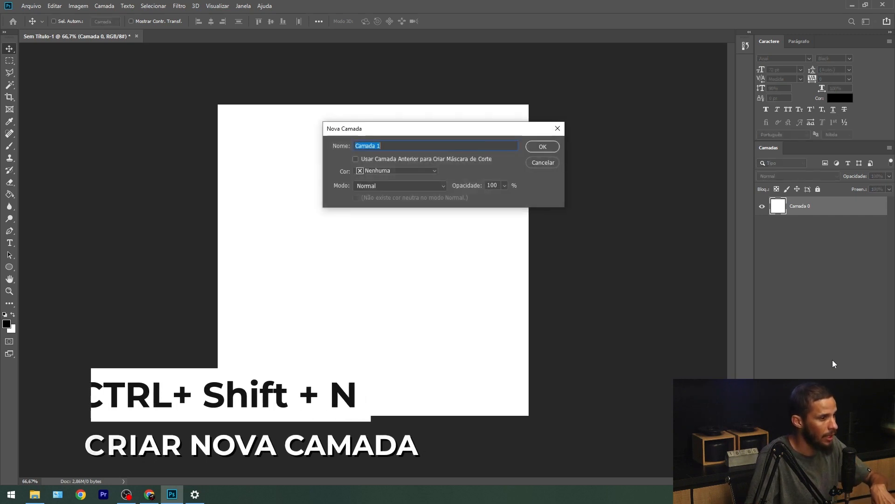
drag(430, 129, 371, 125)
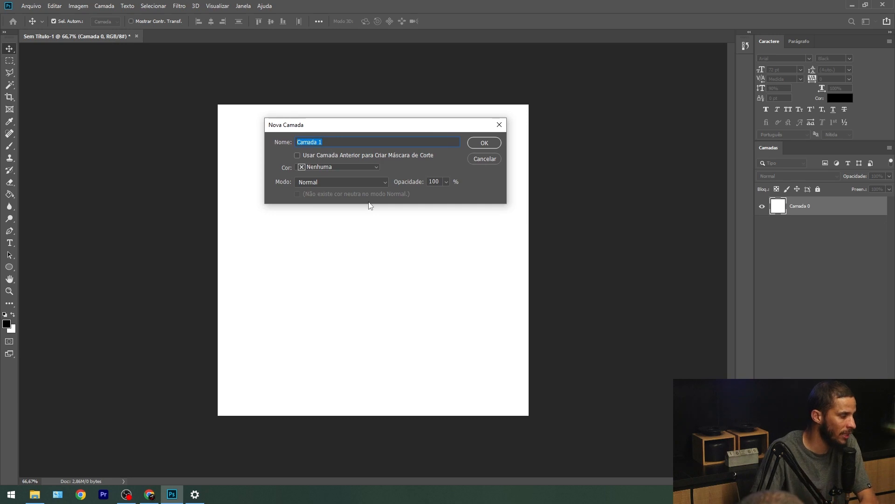
drag(343, 130, 373, 143)
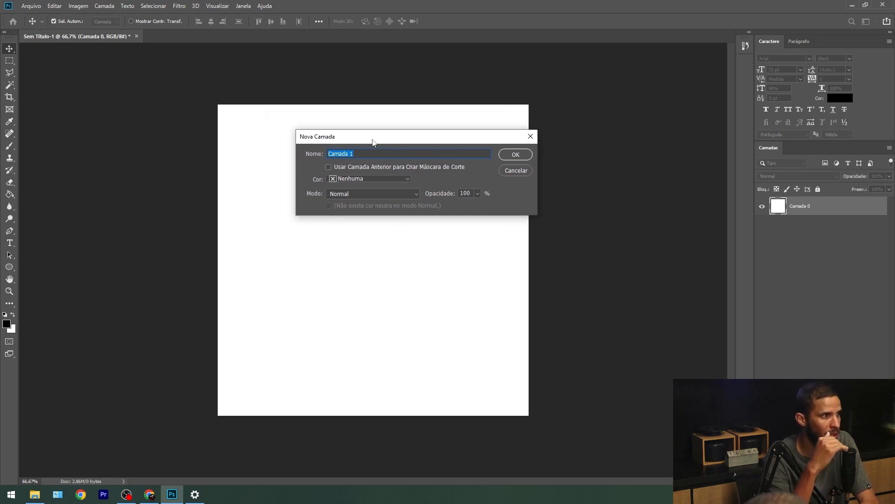
drag(392, 140, 449, 137)
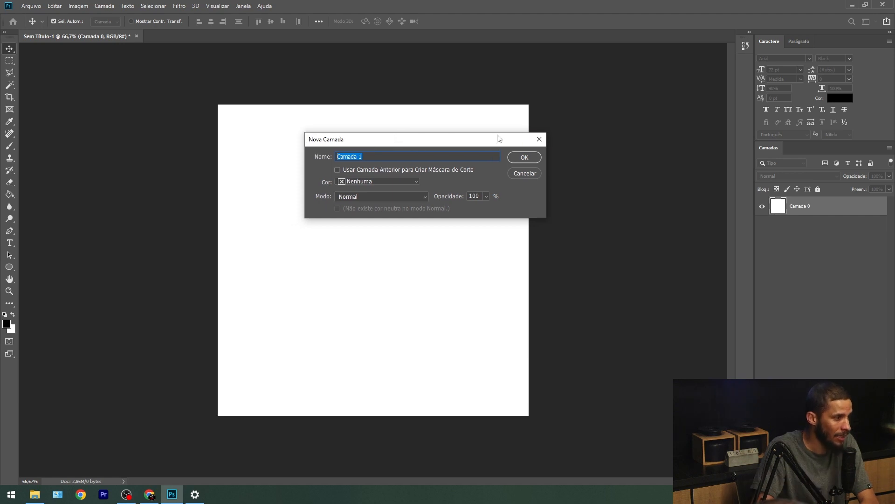
click(539, 139)
Step: Add a new layer with the default settings and draw a black circle about 555 px in diameter with the Ellipse tool
key(ctrl+shift+n)
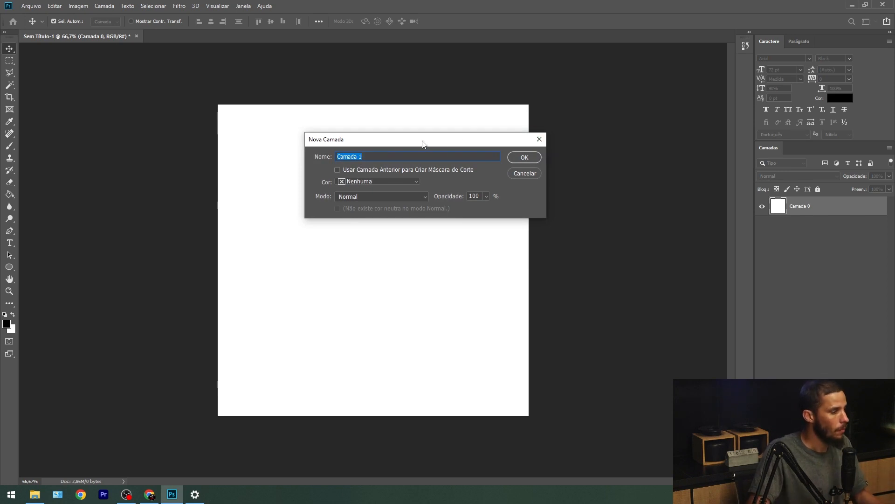
click(524, 158)
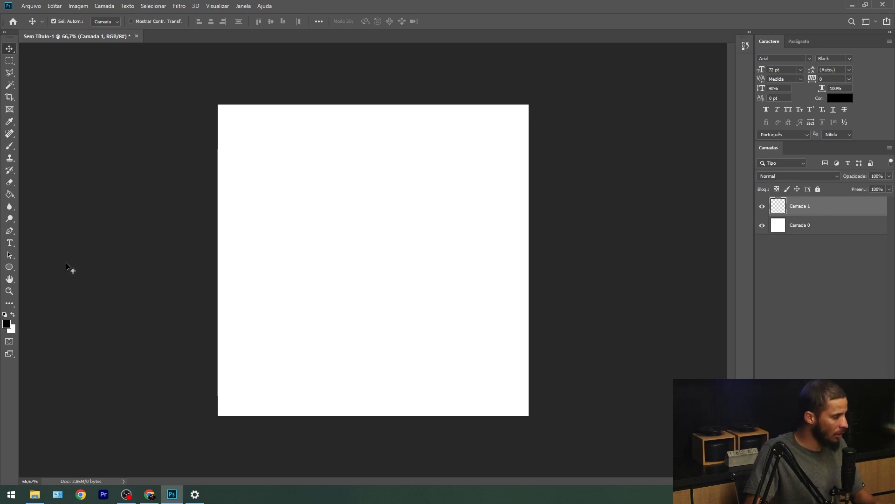
key(u)
drag(272, 148, 443, 329)
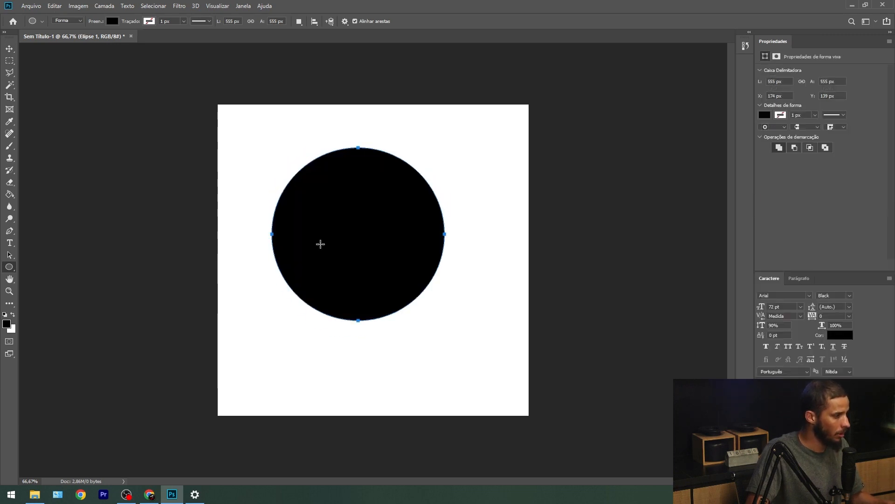
click(9, 48)
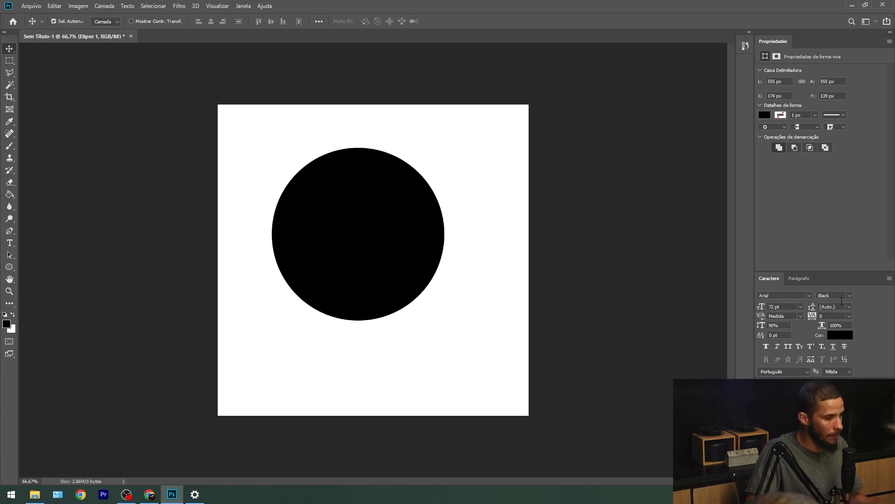
drag(836, 273, 828, 168)
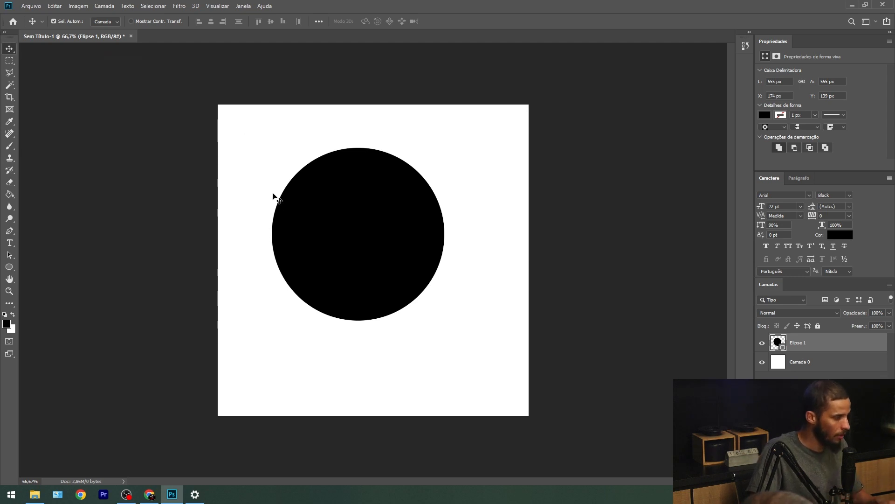
Step: Move the circle near the canvas's upper-left corner, to about X 32 px and Y 21 px, and deselect it
click(168, 214)
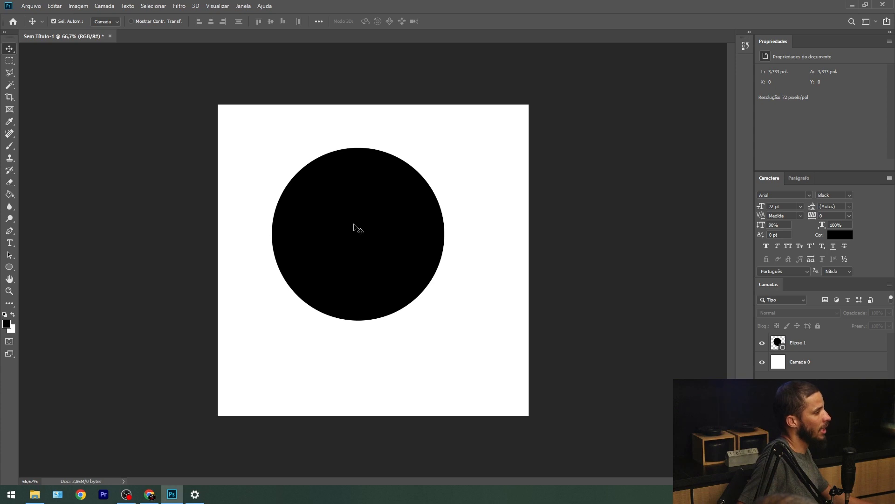
click(355, 225)
drag(354, 224, 272, 196)
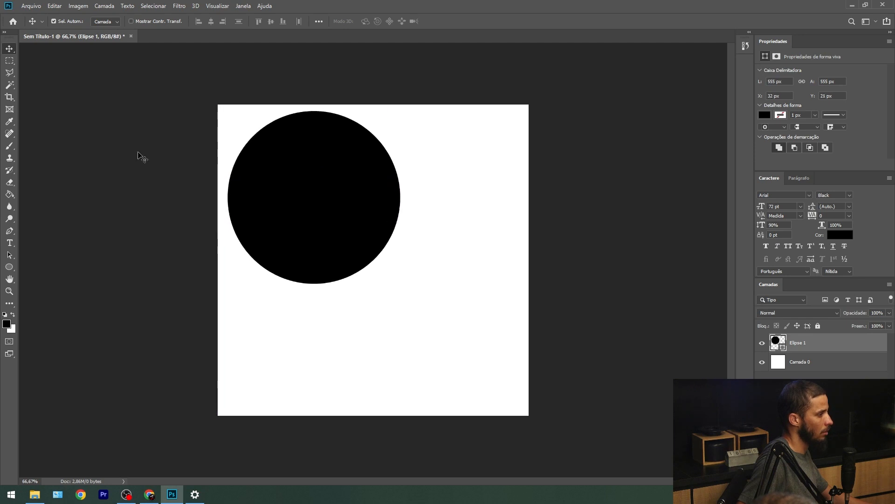
click(140, 140)
Step: Select the Elipse 1 layer and move the circle near the canvas centre, to about X 206 px and Y 249 px
drag(278, 355, 301, 270)
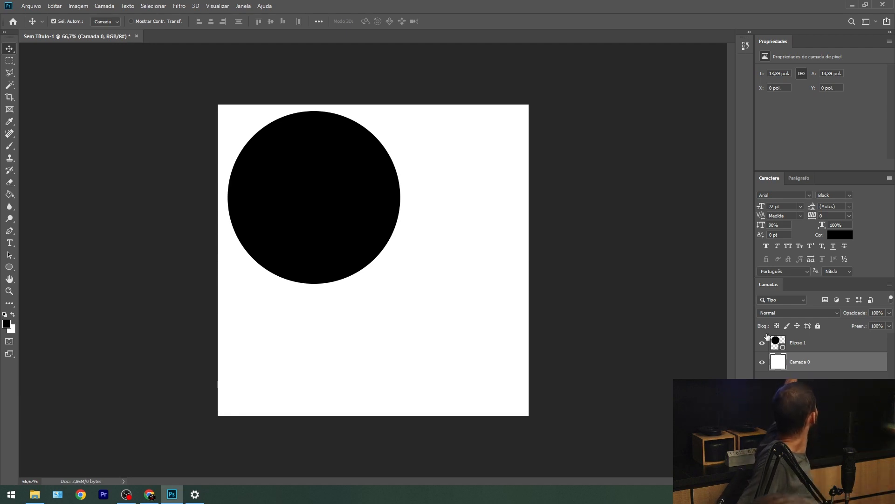
click(818, 344)
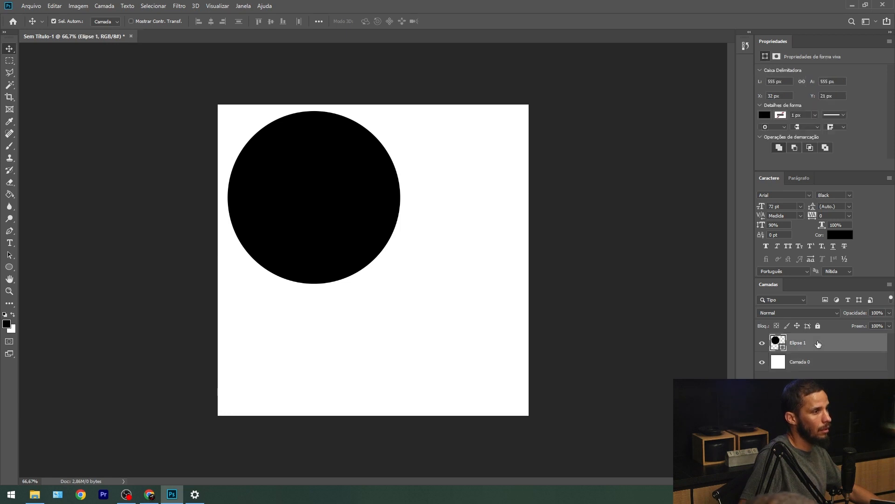
drag(334, 211, 388, 283)
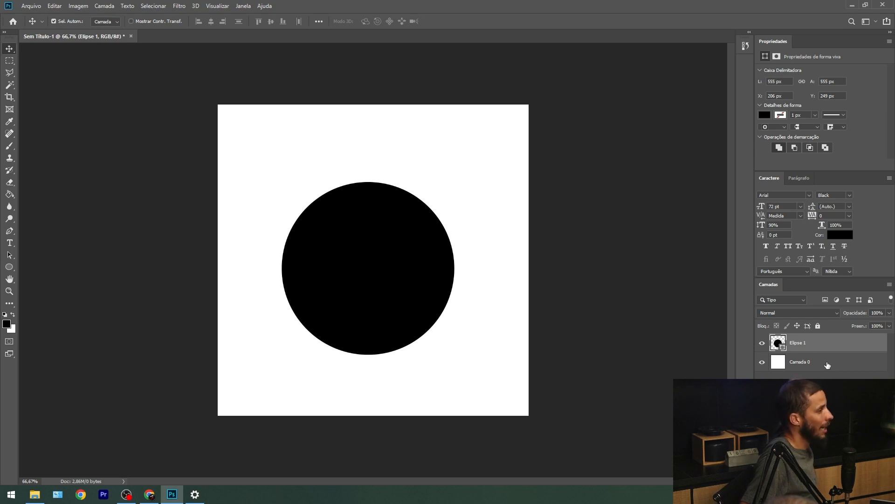
Step: Hide the Elipse 1 layer and show it again
click(764, 345)
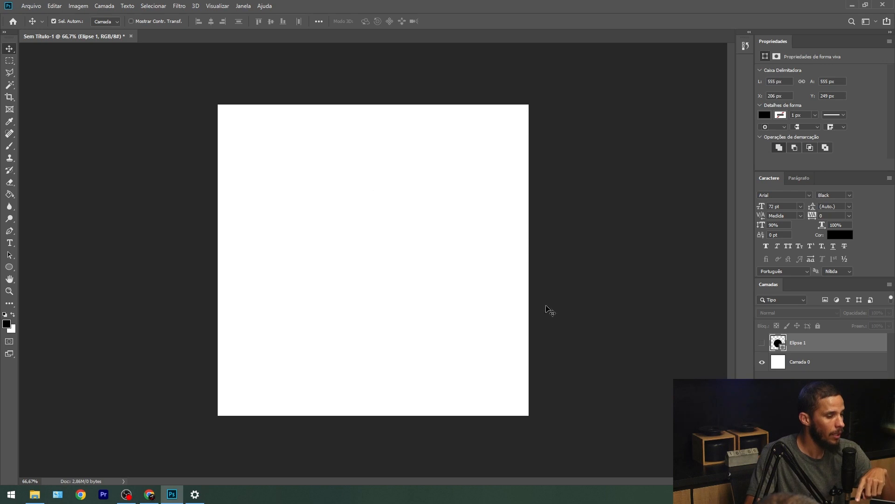
click(762, 343)
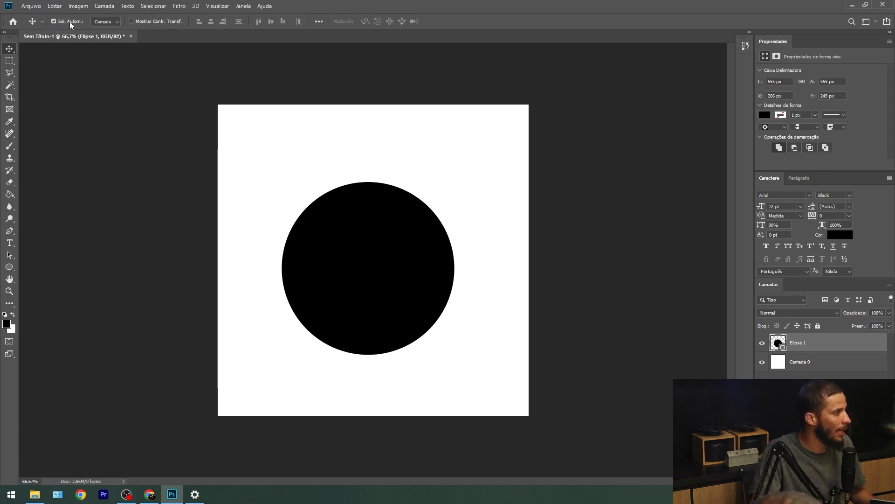
Step: Turn off automatic layer selection and shift the white Camada 0 layer upward to a Y position of about -0.31 in
click(53, 21)
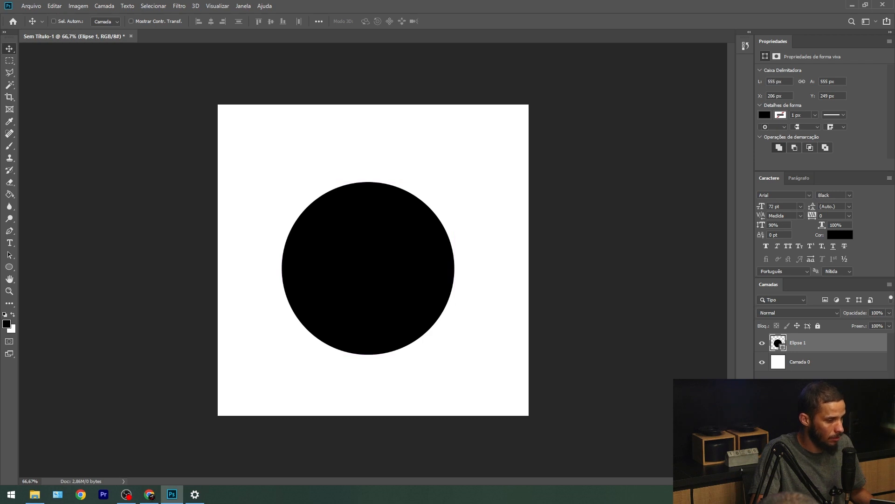
click(823, 394)
click(822, 362)
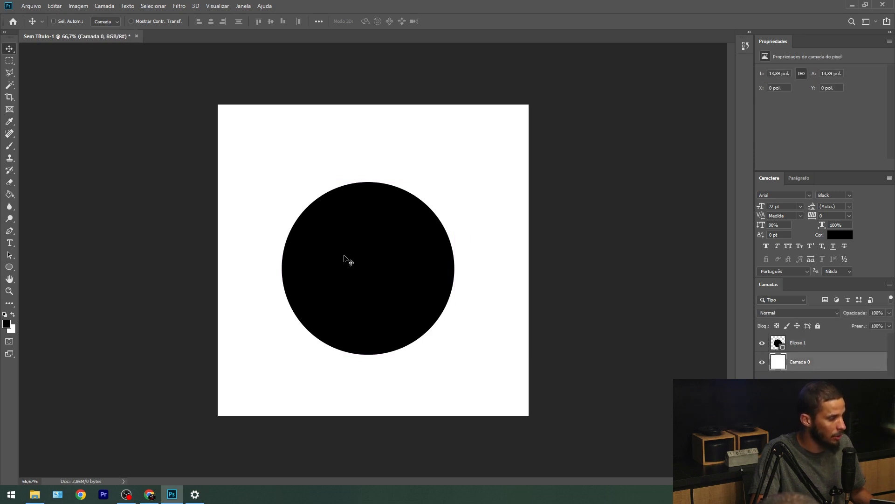
drag(380, 276, 400, 217)
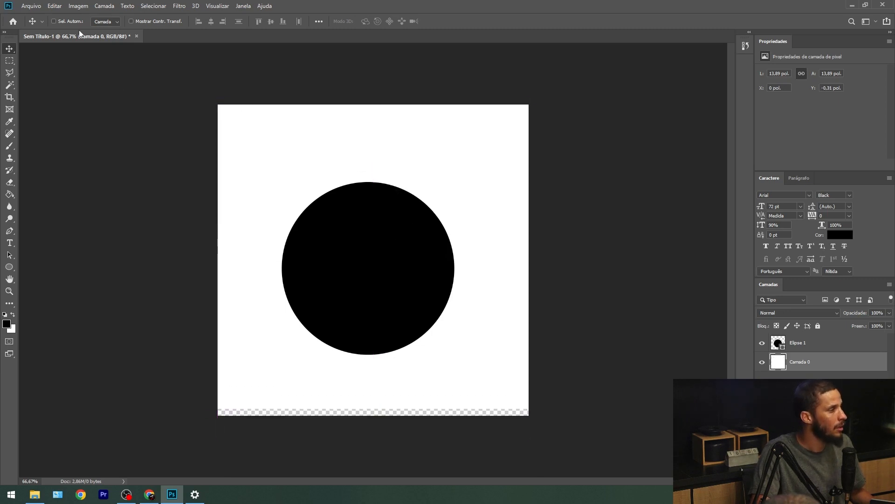
Step: Turn automatic layer selection back on and select the black circle on the canvas
click(53, 21)
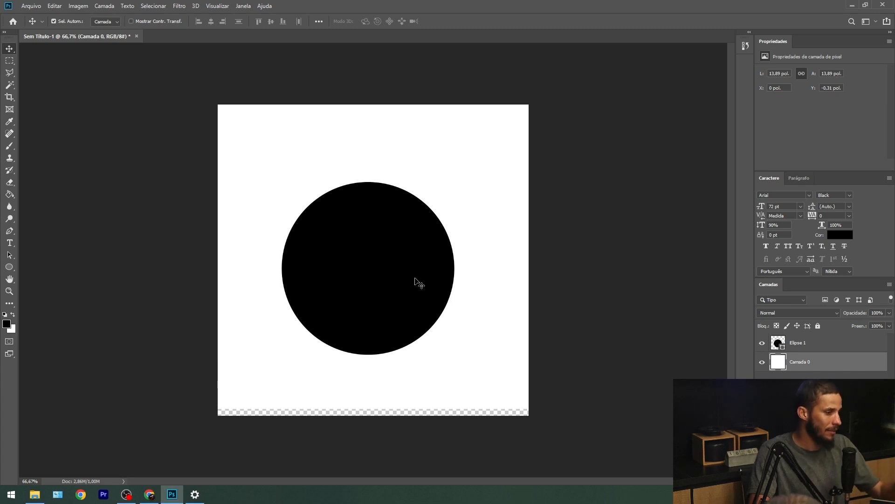
click(366, 273)
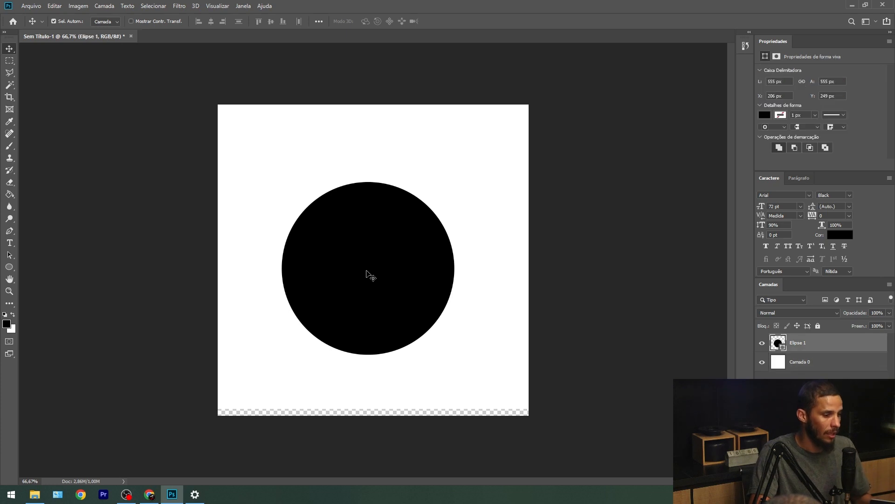